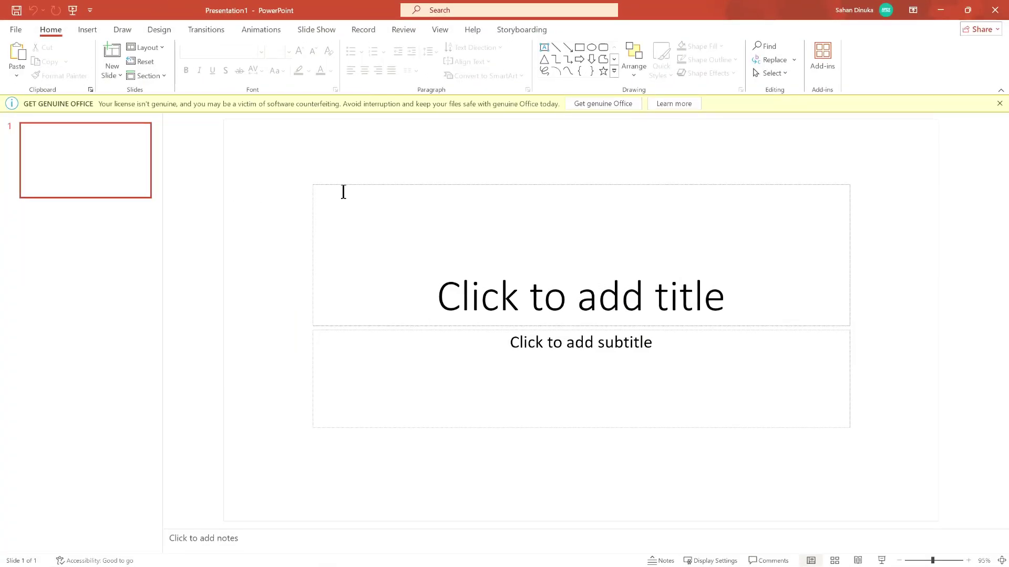
Delete the title and subtitle placeholders from the slide.
left_click(346, 183)
key("Delete")
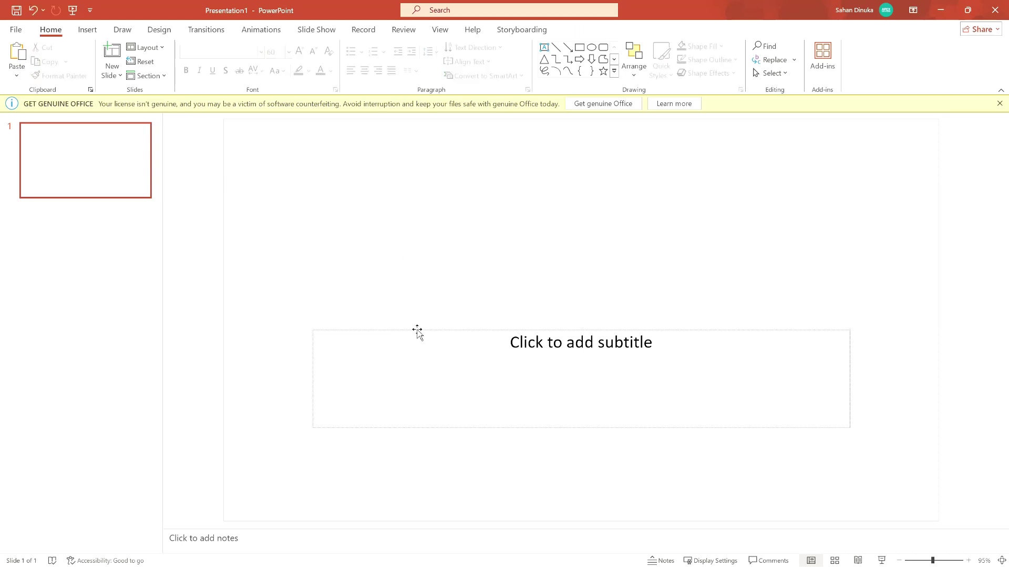
left_click(417, 331)
key("Delete")
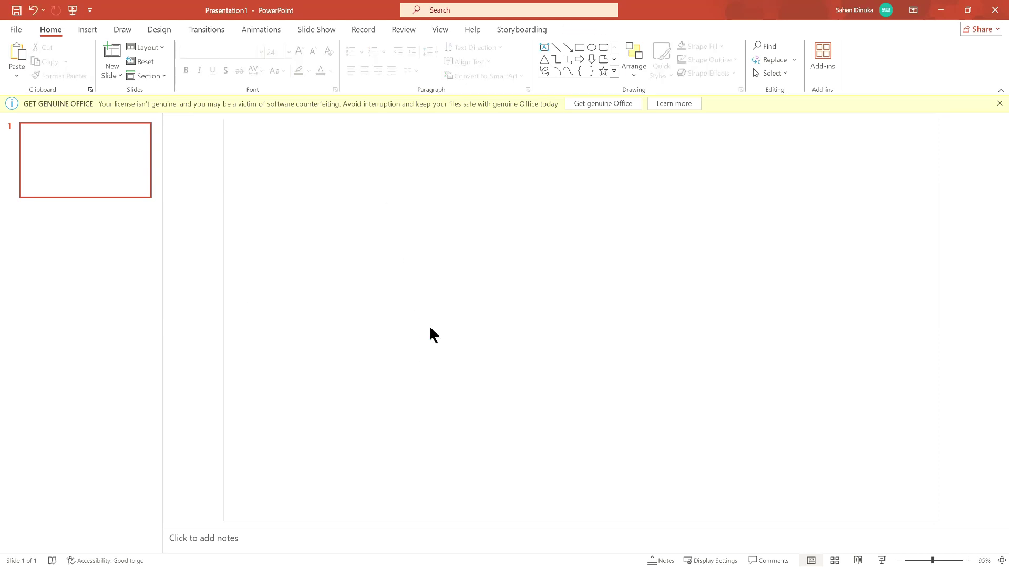
Paste the beach boats picture, align it with the slide's left edge and enlarge it to the full 33.87 cm slide width.
key("ctrl+v")
left_click(998, 104)
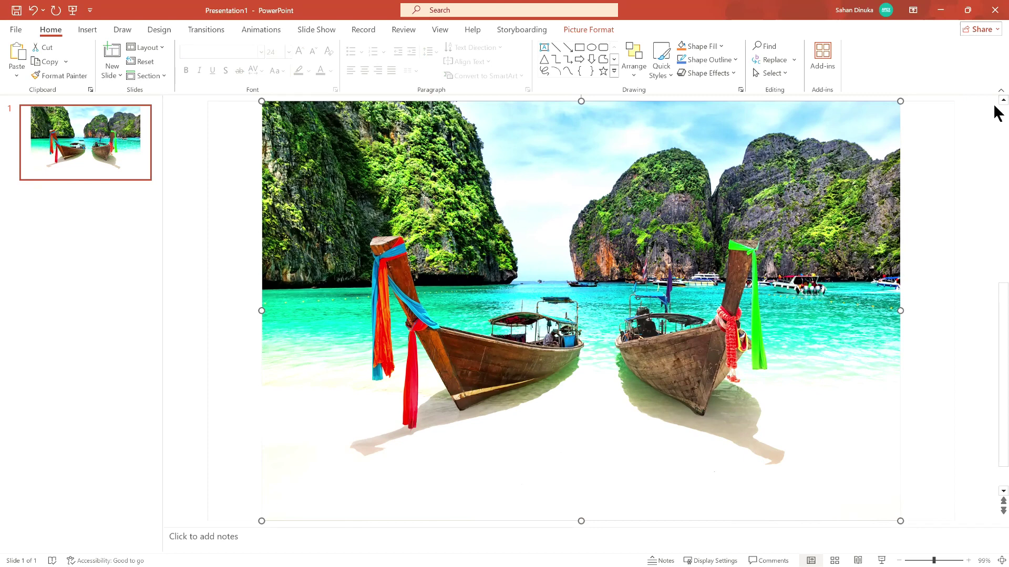
scroll(381, 343, "down", 3)
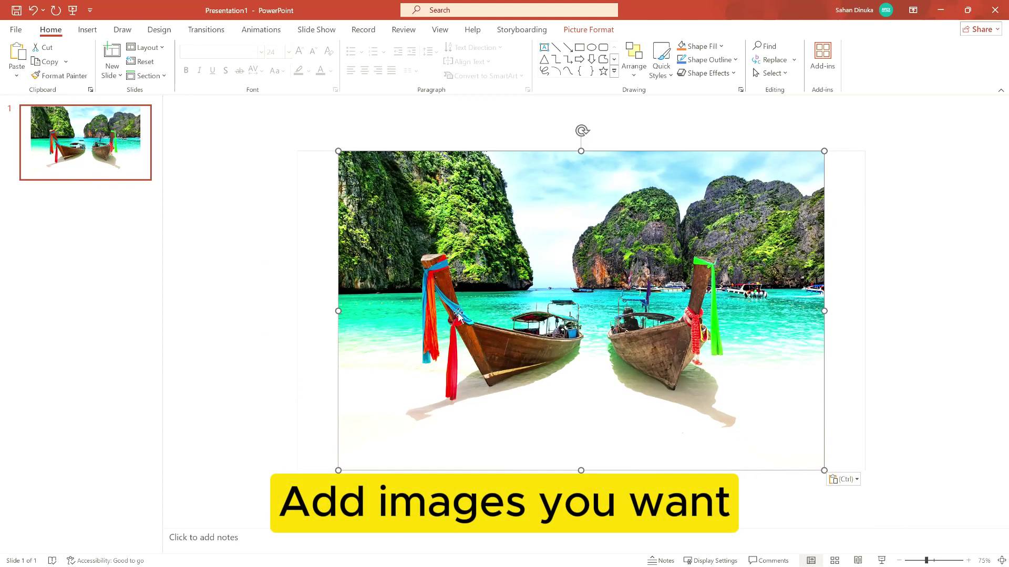
left_click_drag(489, 290, 448, 290)
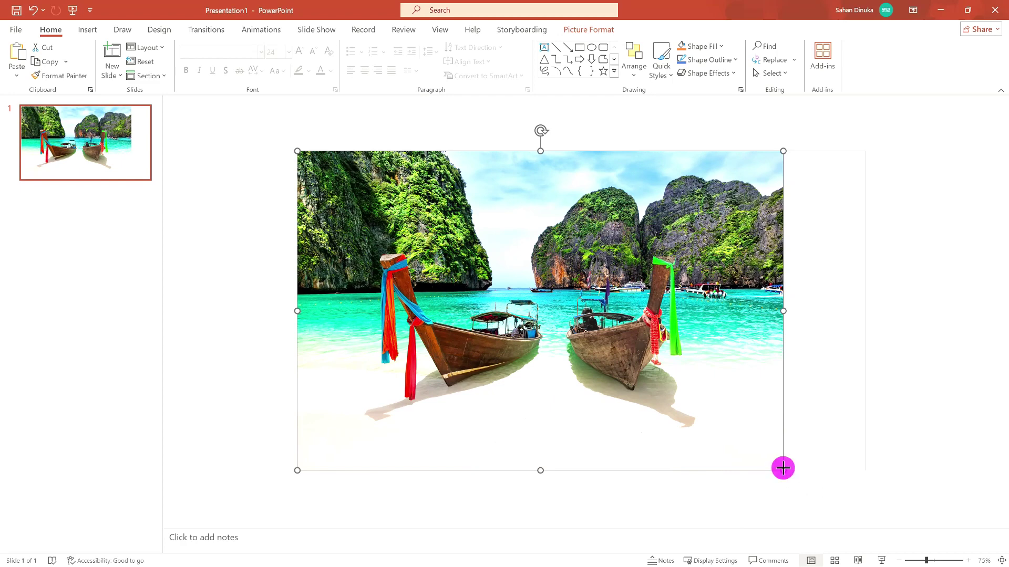
left_click_drag(782, 468, 866, 481)
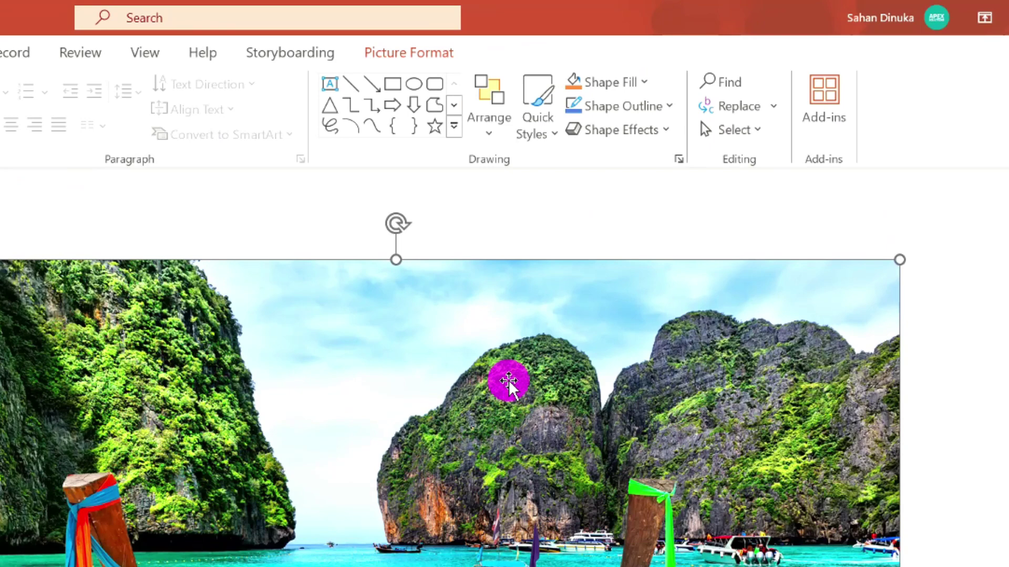
Crop the lower part of the beach boats picture so that its height is 19.05 cm.
left_click(369, 50)
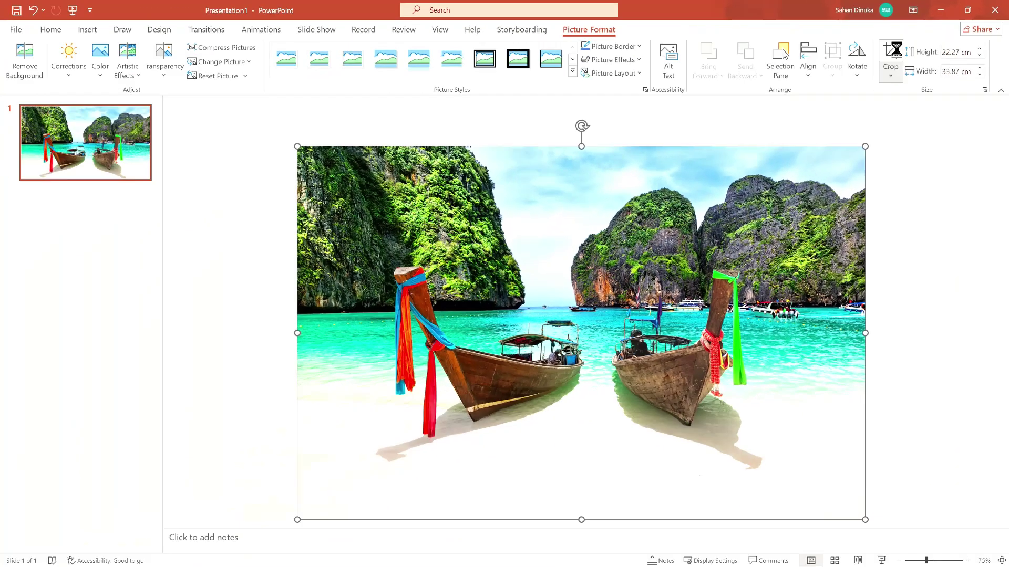
left_click(799, 102)
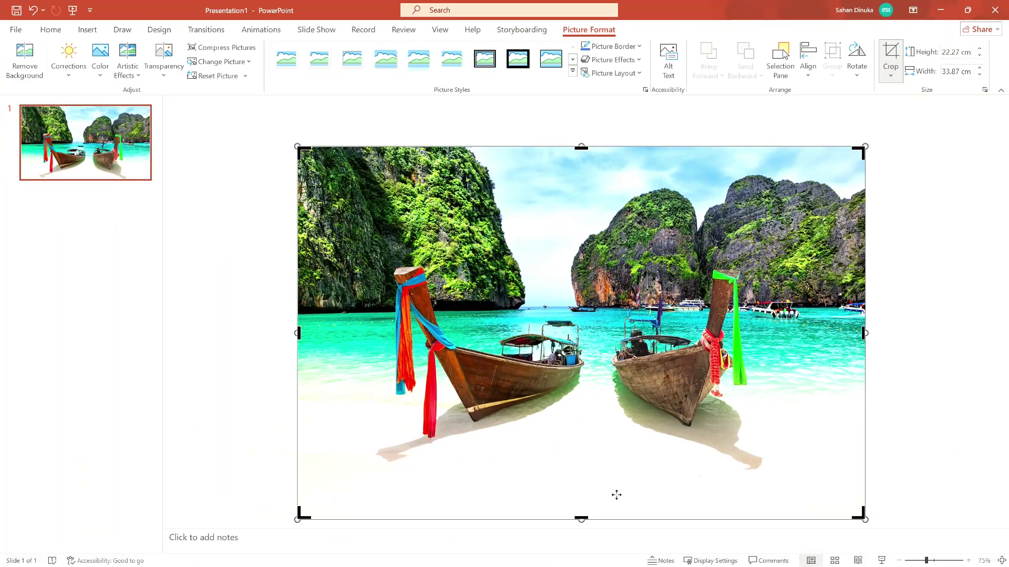
left_click_drag(580, 518, 587, 465)
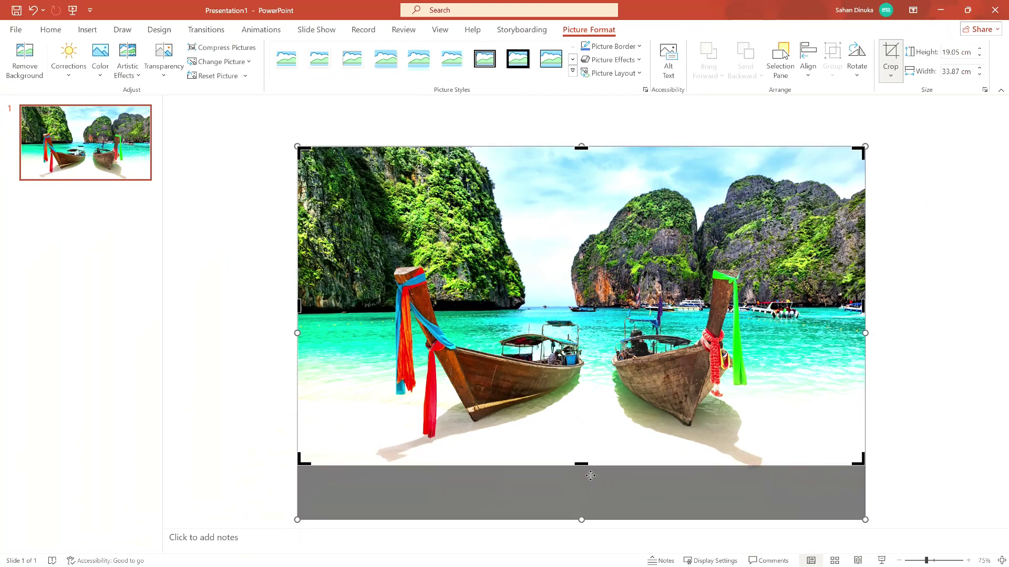
key("Escape")
left_click(608, 500)
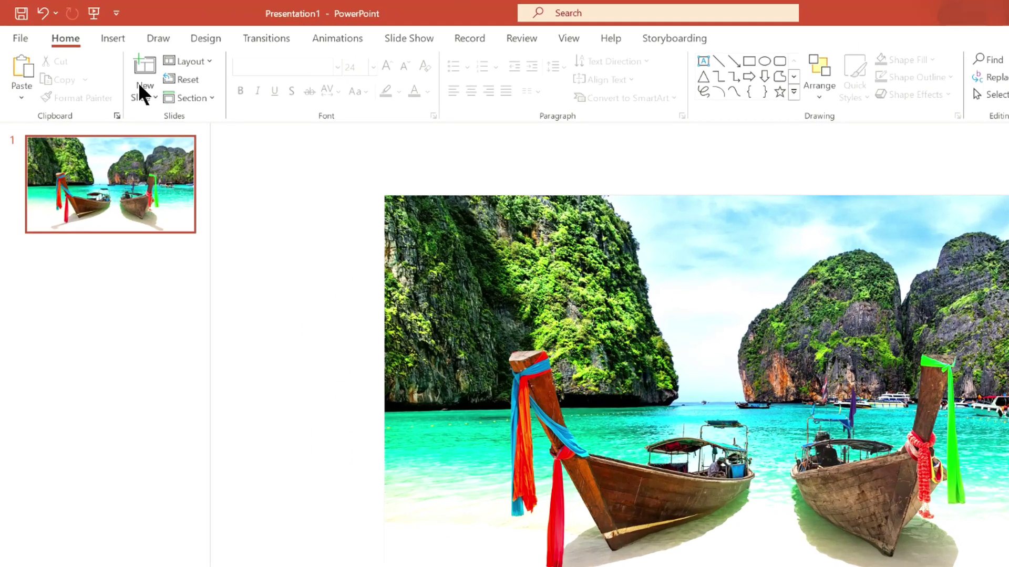
Draw an oval about 39.5 cm wide and 12.6 cm high over the upper part of the picture, extending past both sides.
left_click(90, 34)
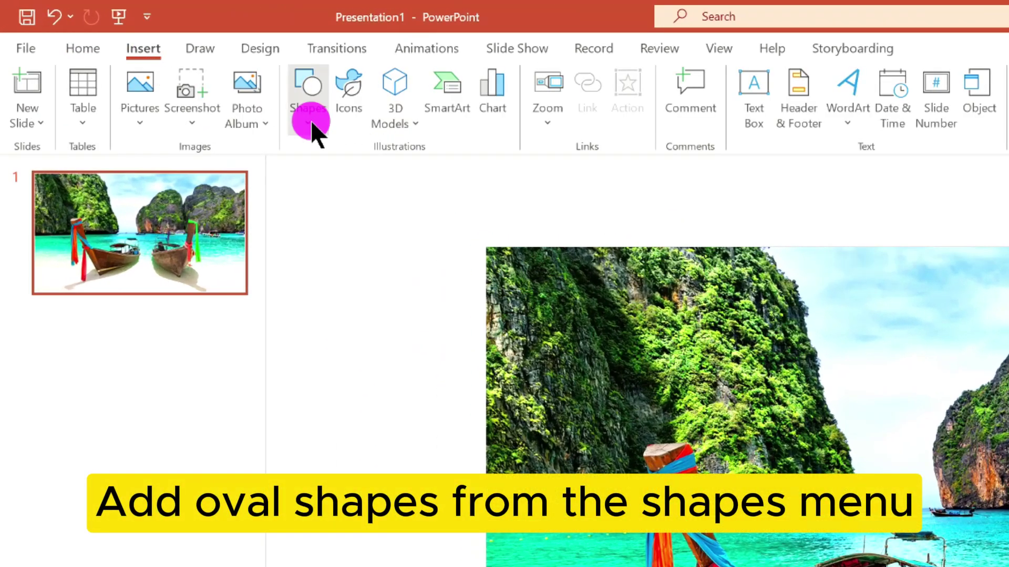
left_click(310, 120)
left_click(372, 174)
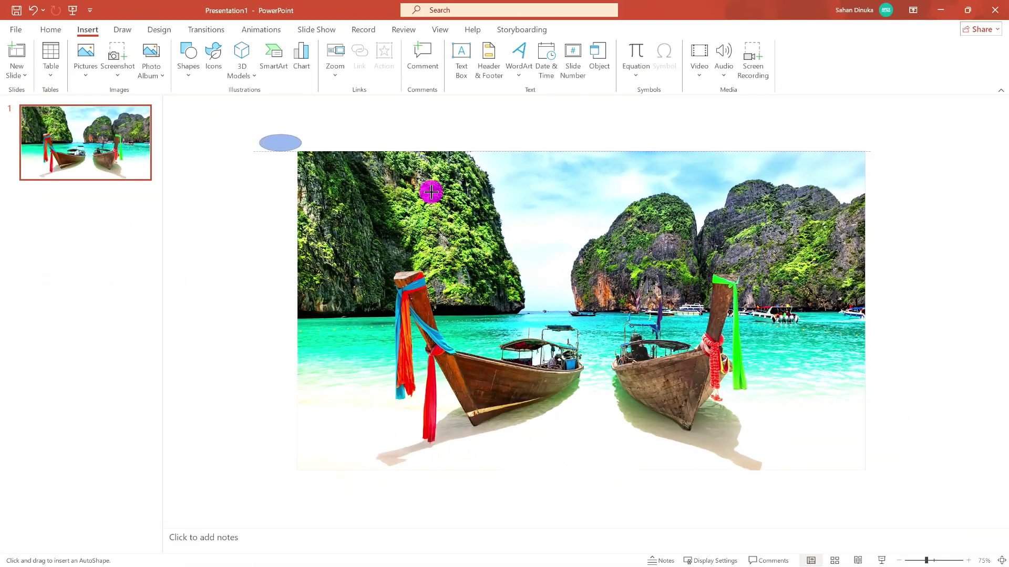
left_click_drag(431, 192, 872, 272)
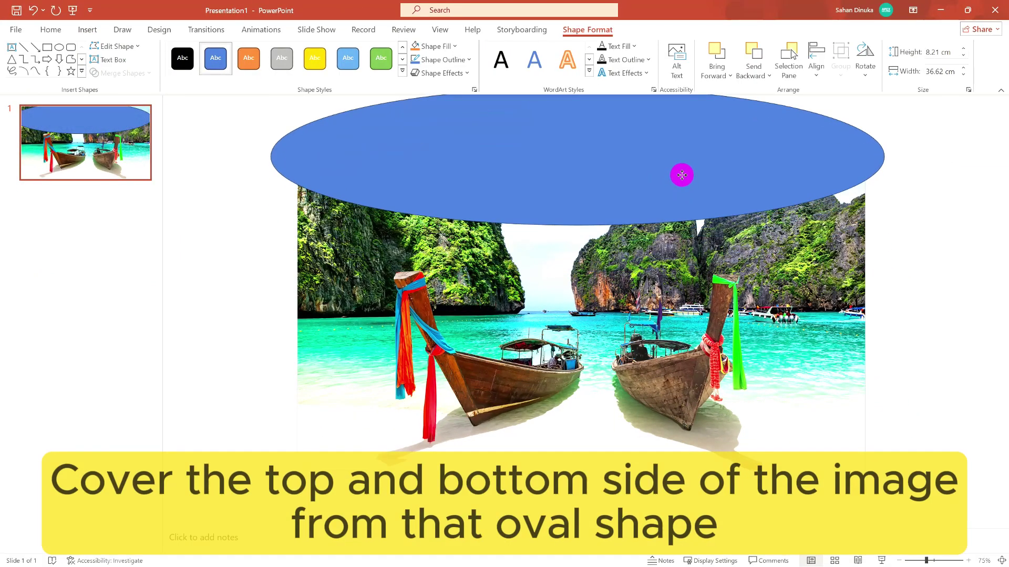
left_click_drag(880, 193, 932, 193)
left_click_drag(599, 262, 595, 229)
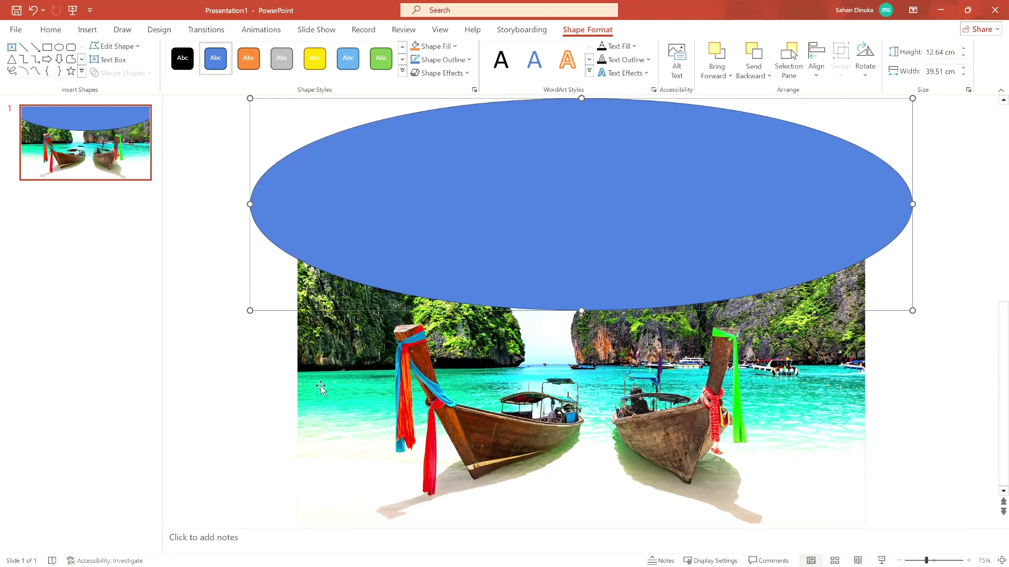
Give the oval a white fill and remove its outline.
left_click(432, 50)
left_click(429, 77)
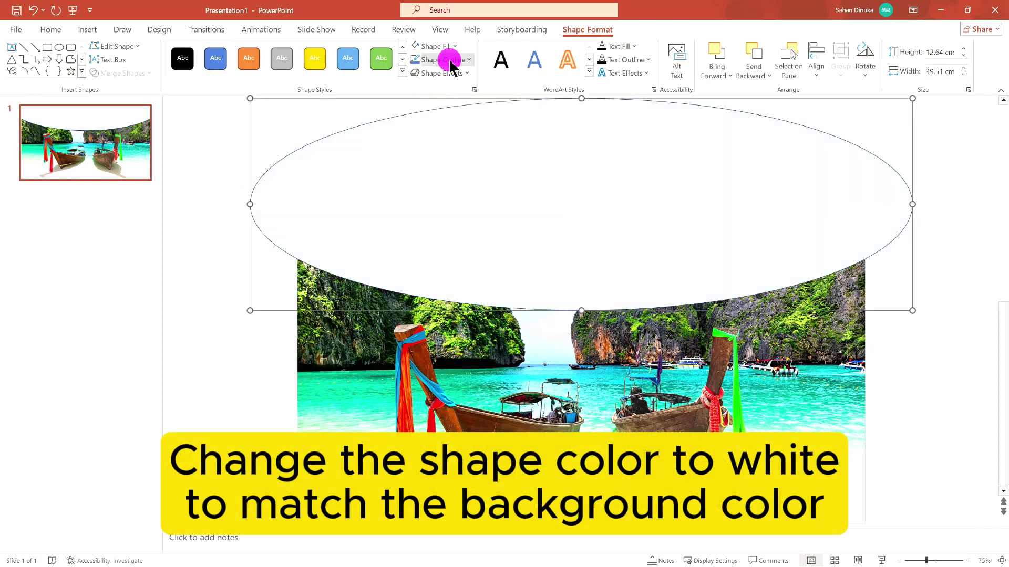
left_click(449, 58)
left_click(427, 192)
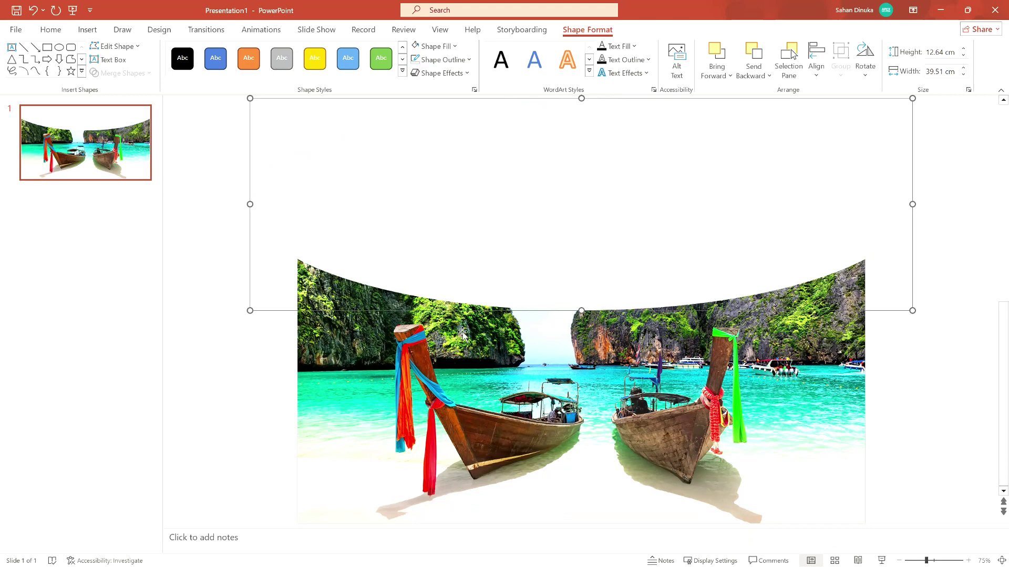
left_click(248, 384)
Duplicate the white oval and place the copy over the lower part of the picture.
left_click(539, 204)
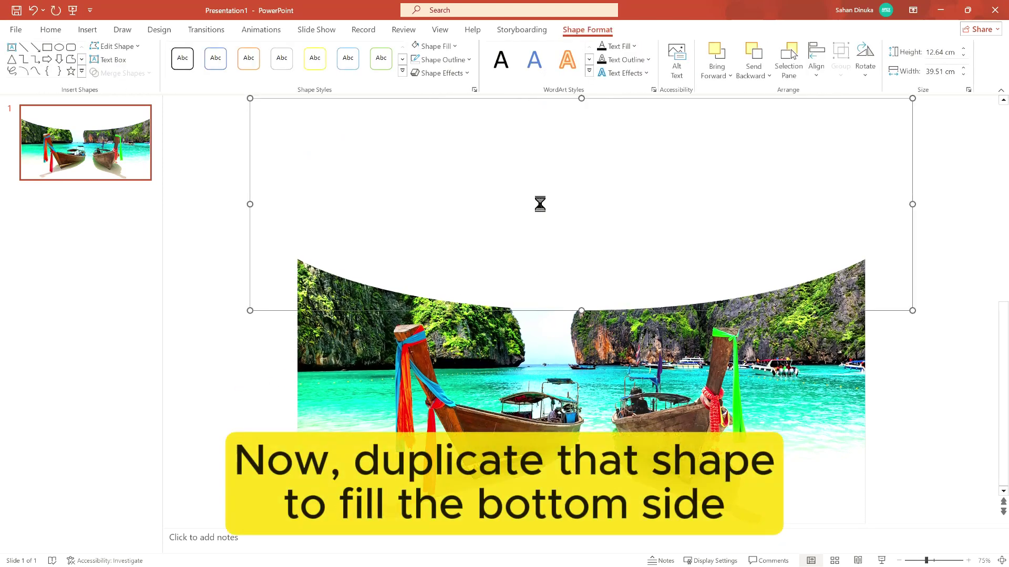
key("ctrl+d")
left_click_drag(635, 211, 614, 457)
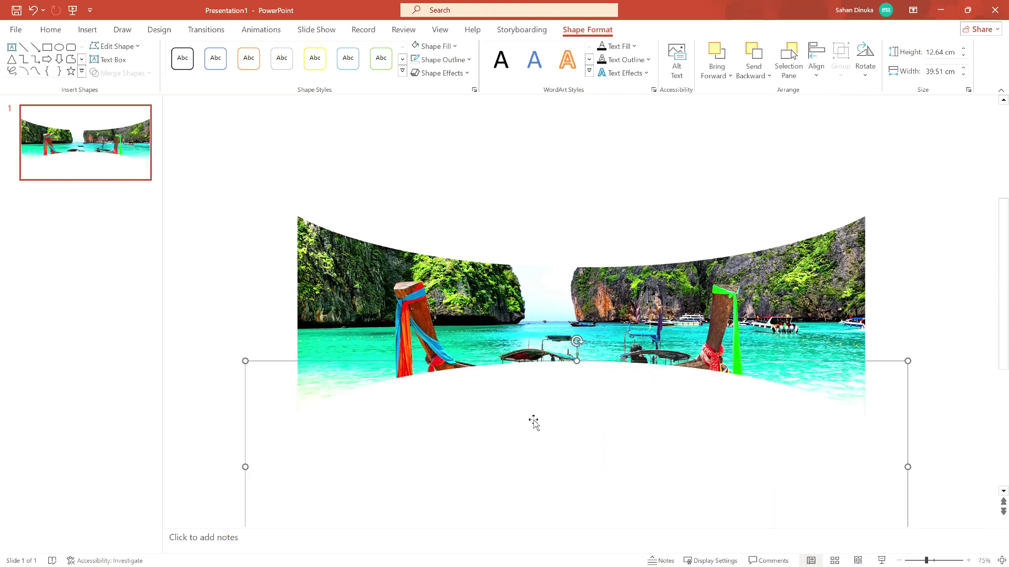
left_click(289, 360)
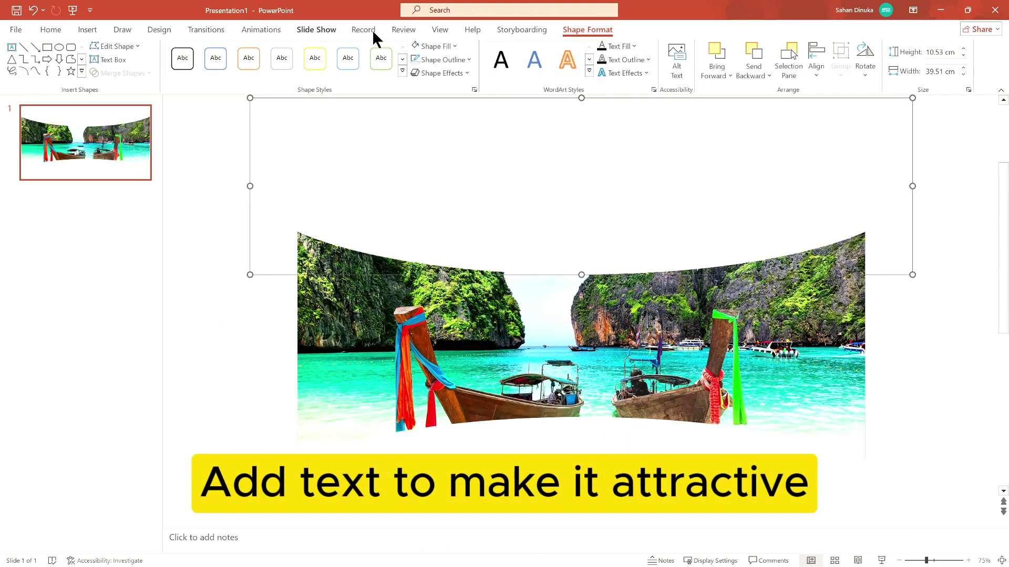
Insert a text box above the picture with the text THAILAND.
left_click(87, 29)
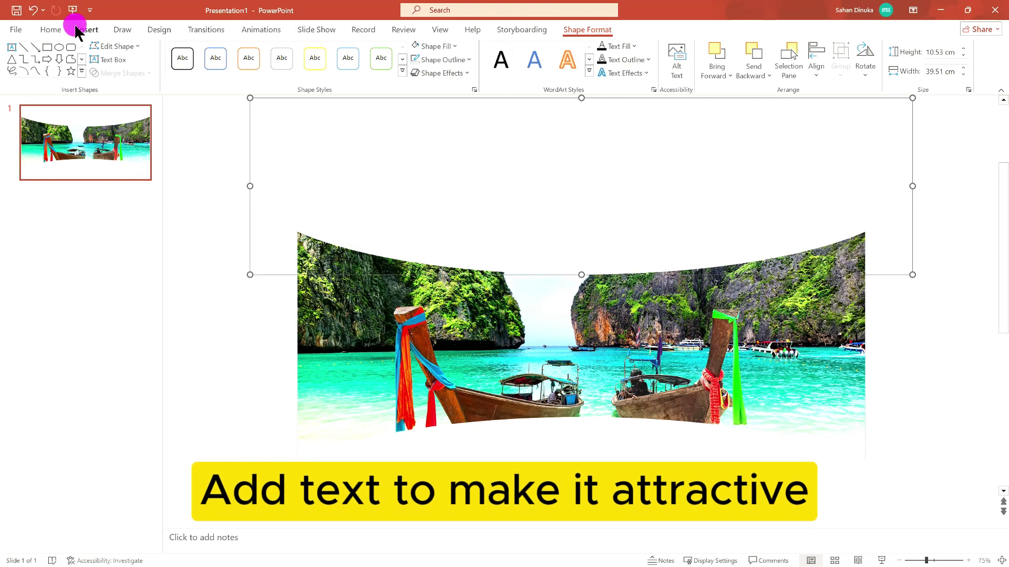
left_click_drag(380, 159, 704, 167)
type("THAILAND")
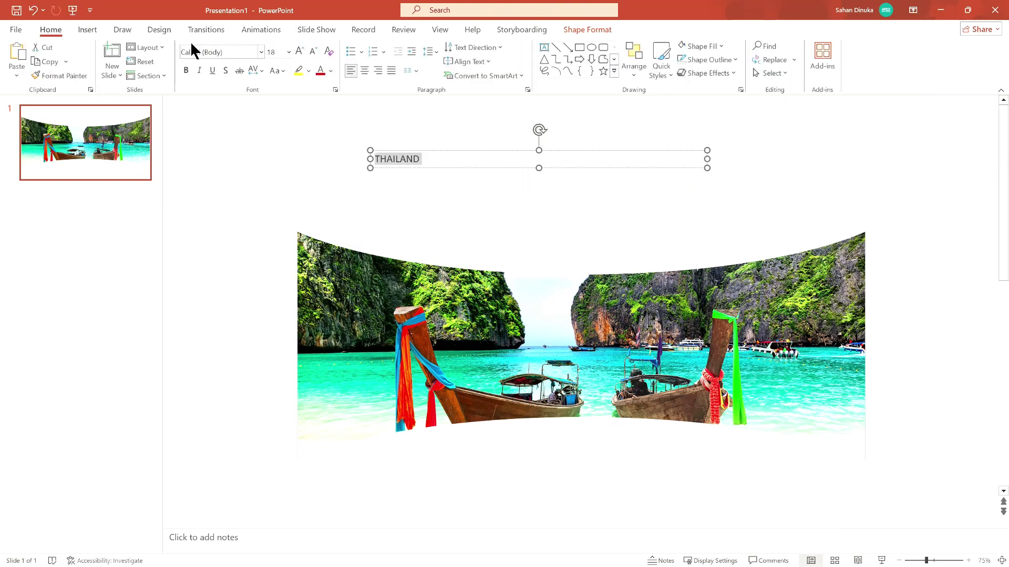
Format the THAILAND title as bold, centred, 66 pt text and place it centred just above the picture's curved upper edge.
left_click(295, 51)
left_click(295, 51)
left_click(295, 51)
left_click(296, 51)
left_click(296, 51)
key("ctrl+b")
left_click(362, 70)
left_click_drag(602, 204, 645, 246)
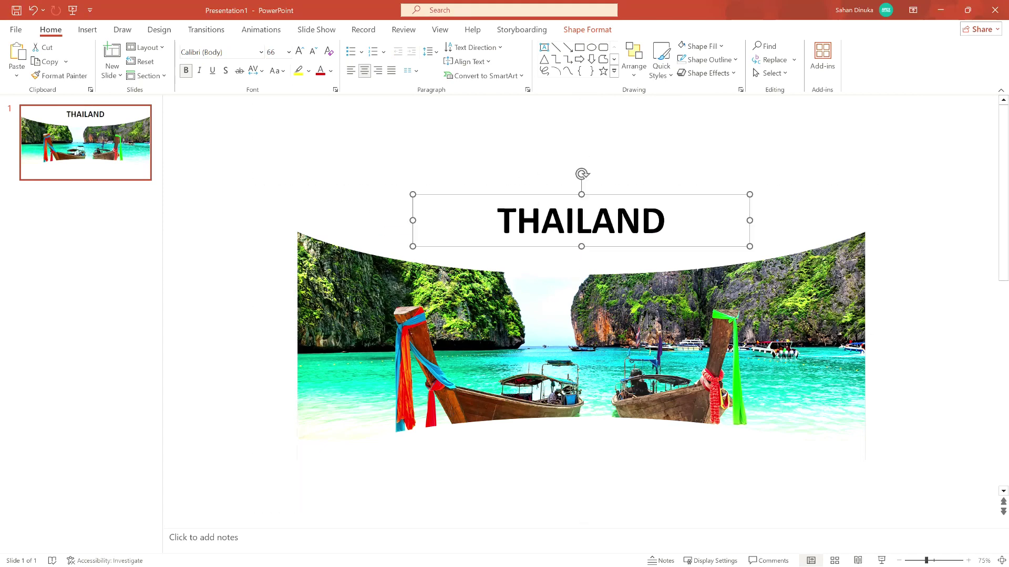
Insert a text box below the picture, paste the description of Thailand and centre the text and box under the picture.
left_click(88, 31)
left_click_drag(325, 462, 835, 486)
type("Thailand is a Southeast Asian country. It's known for tropical beaches, opulent royal palaces, ancient ruins and ornate temples displaying figures of Buddha.")
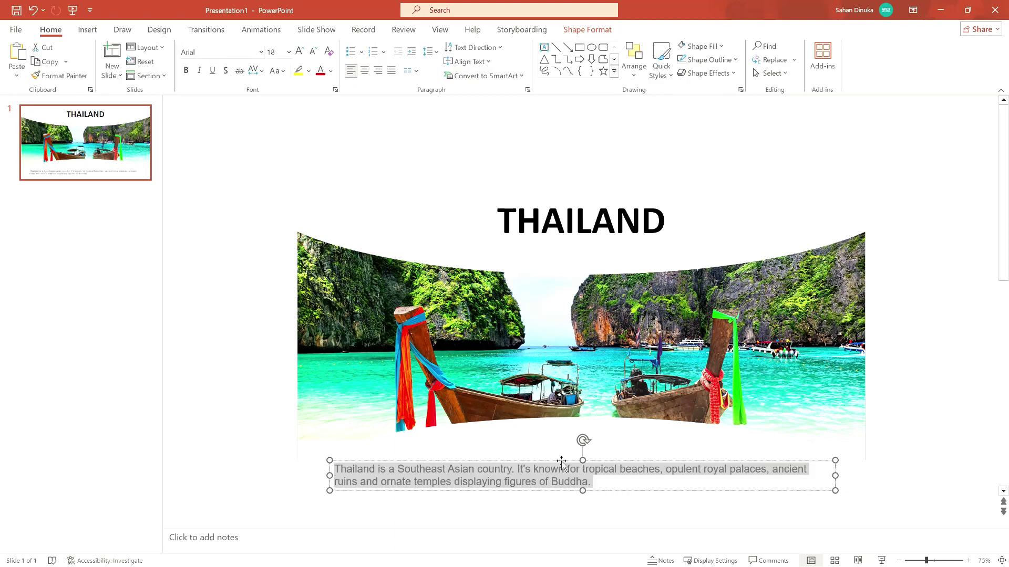
left_click(497, 481)
left_click_drag(523, 461, 521, 451)
left_click(253, 463)
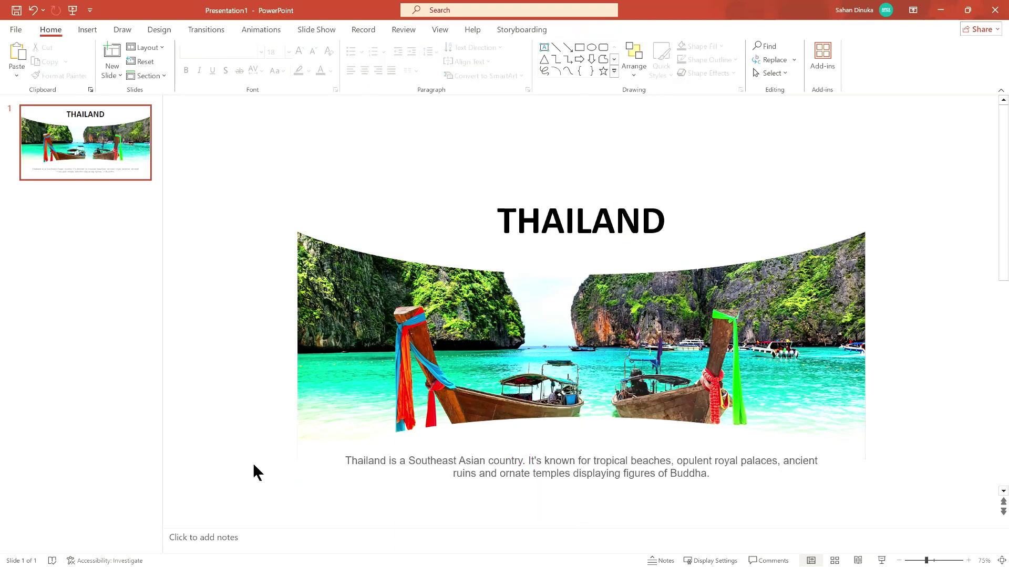
Move the THAILAND title slightly lower toward the picture and check the slide in a slide show.
key("F5")
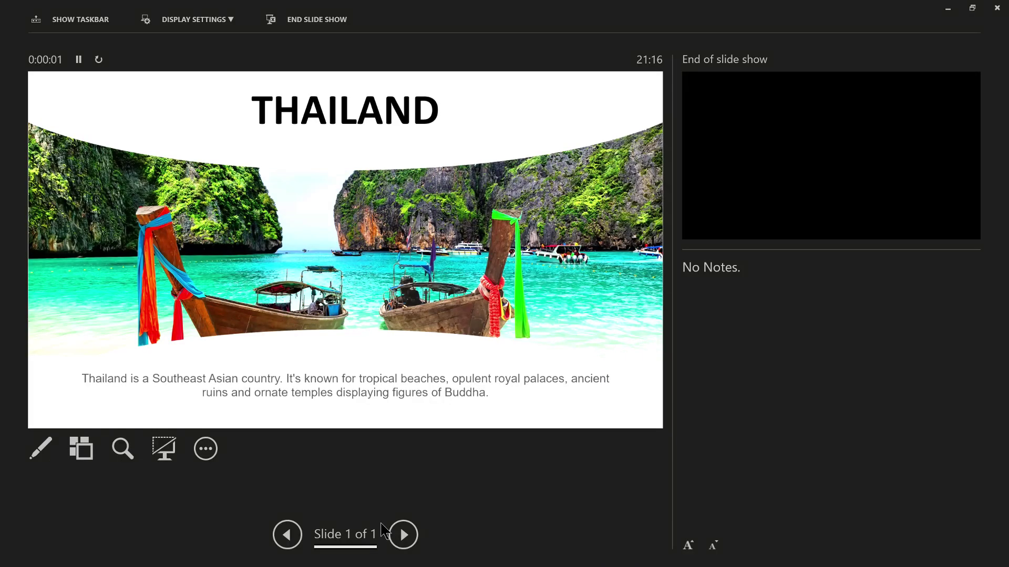
key("Escape")
left_click(491, 217)
left_click(628, 489)
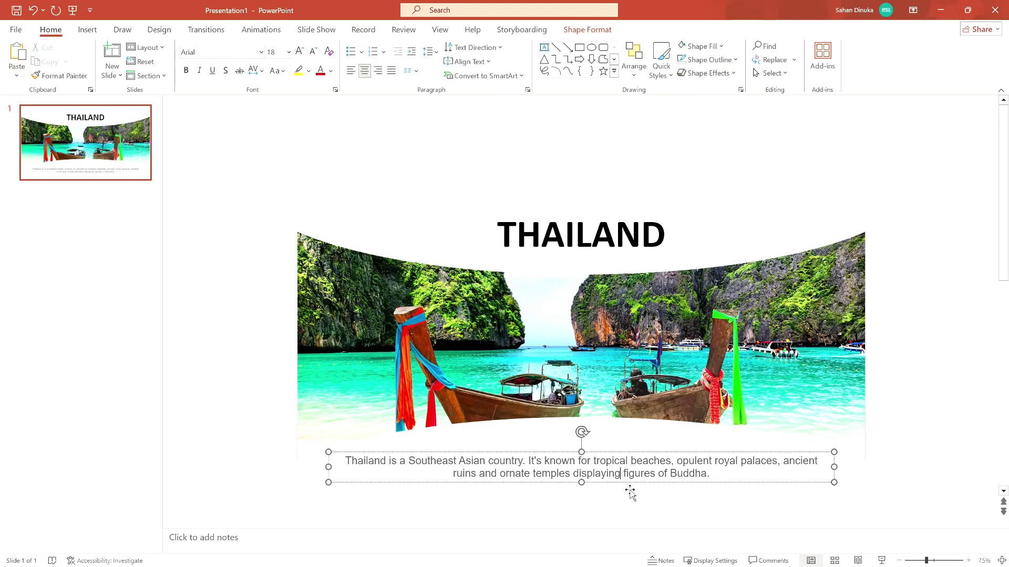
key("F5")
key("Escape")
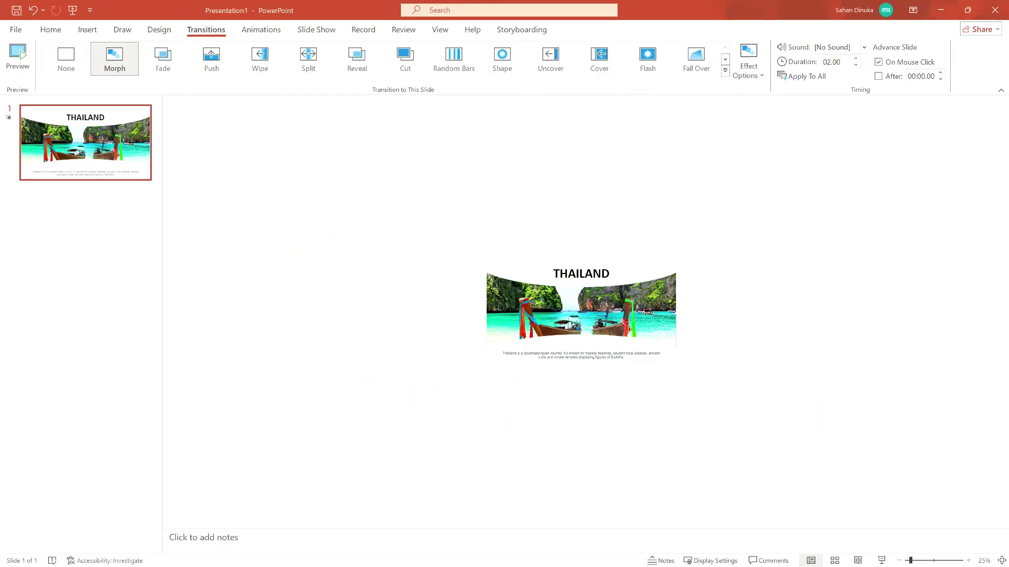
Paste the lake temple picture, align it with the slide's upper-left corner and enlarge it to the full slide width.
key("ctrl+v")
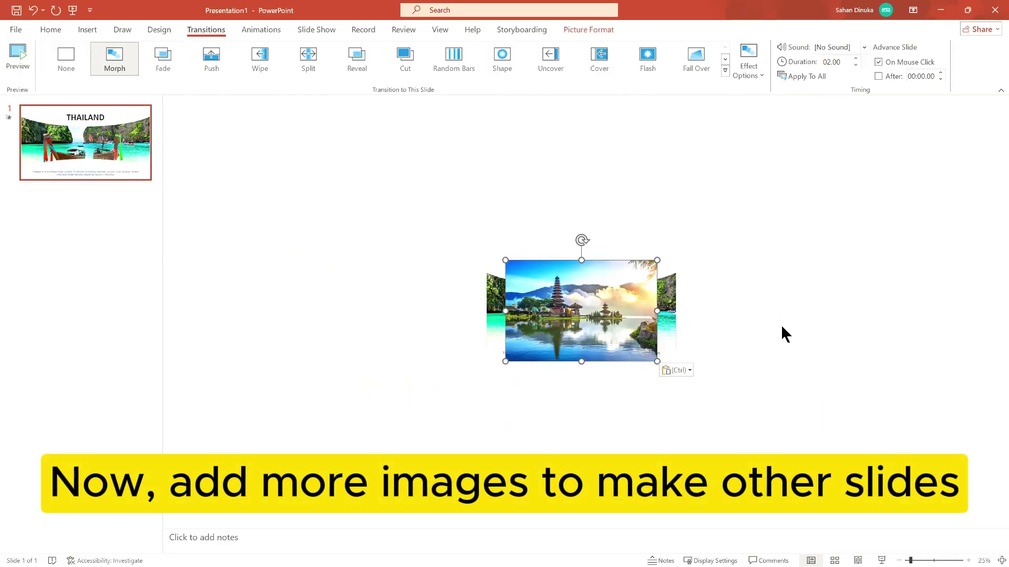
mouse_move(562, 308)
left_mouse_down()
mouse_move(533, 308)
mouse_move(542, 305)
left_mouse_up()
left_click_drag(637, 357, 676, 383)
scroll(675, 383, "up", 3)
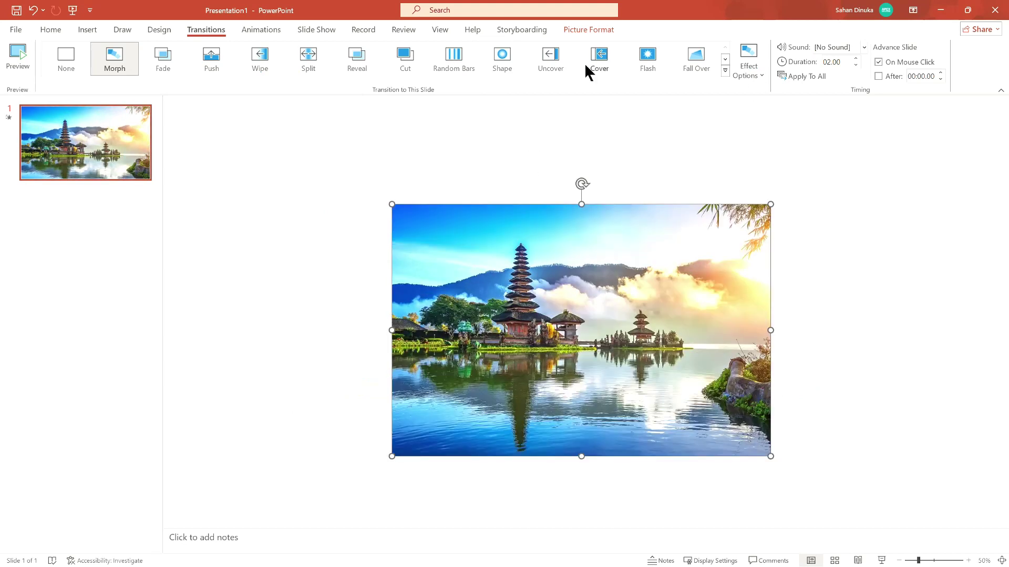
Crop the lower part of the lake temple picture so that its height is 18.39 cm.
left_click(588, 30)
left_click(888, 56)
left_click_drag(581, 455, 574, 406)
key("Escape")
right_click(556, 366)
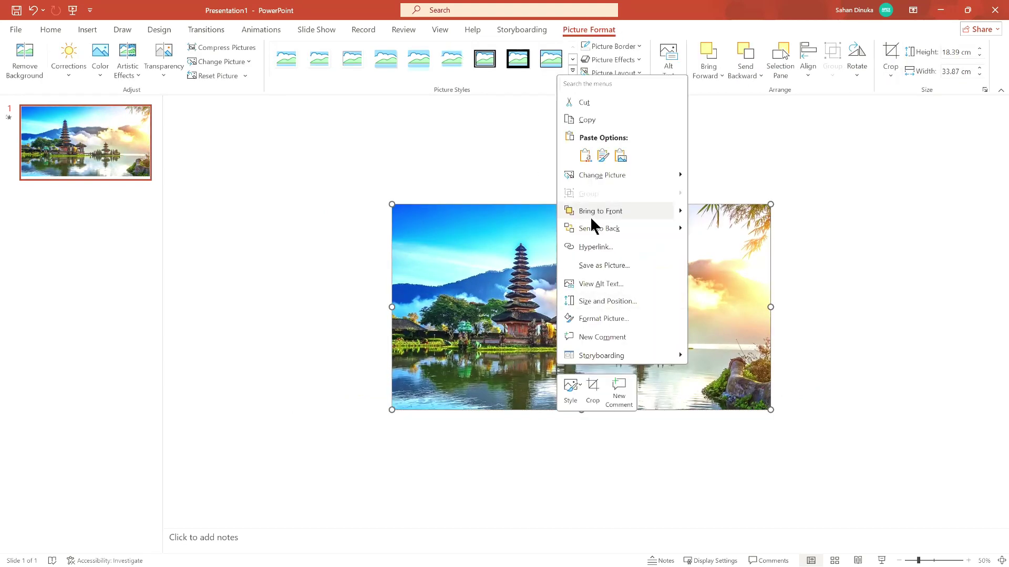
left_click(590, 227)
key("ctrl+z")
Move the lake temple picture off the slide to its right side and send it to the back.
left_click_drag(472, 287, 864, 287)
right_click(743, 316)
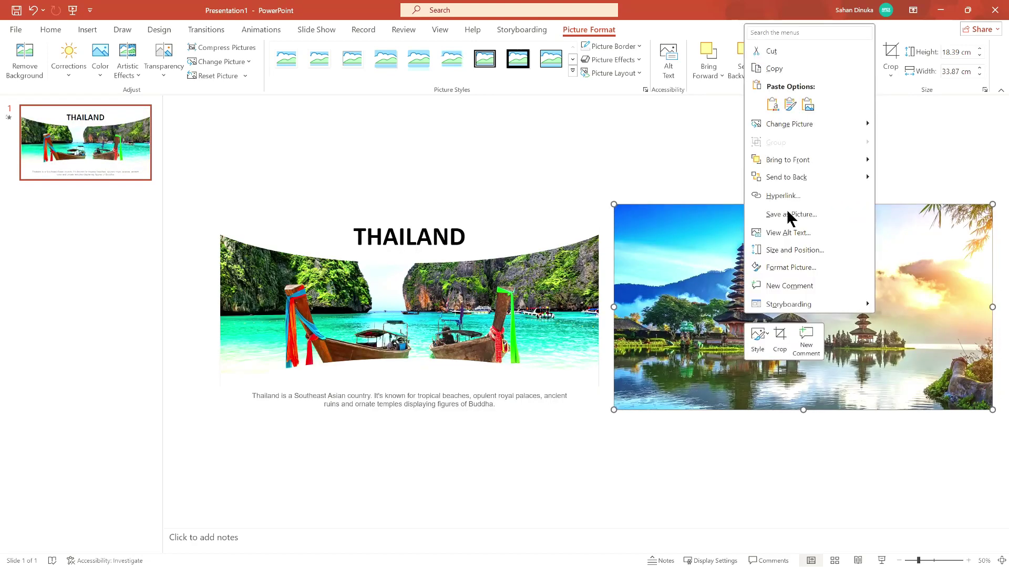
left_click(778, 179)
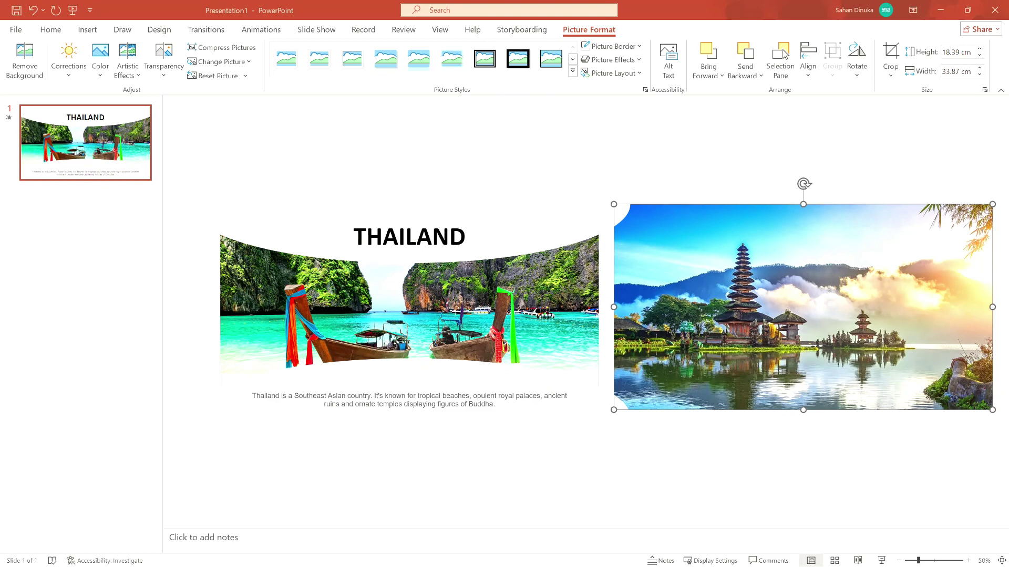
Enlarge the rock fortress picture to the full slide width and crop its lower part to the slide's lower edge.
scroll(517, 220, "down", 3)
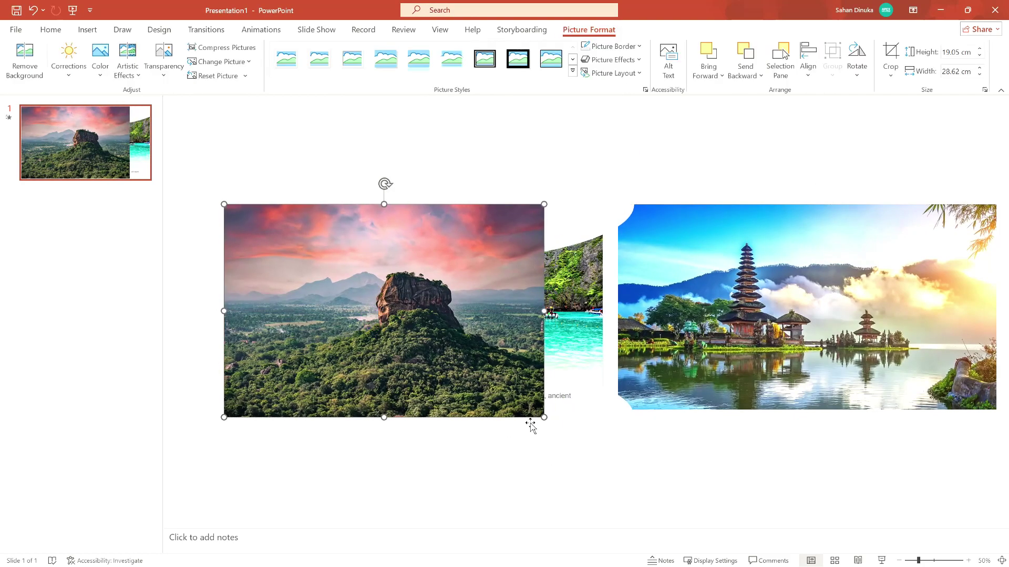
left_click_drag(533, 421, 603, 456)
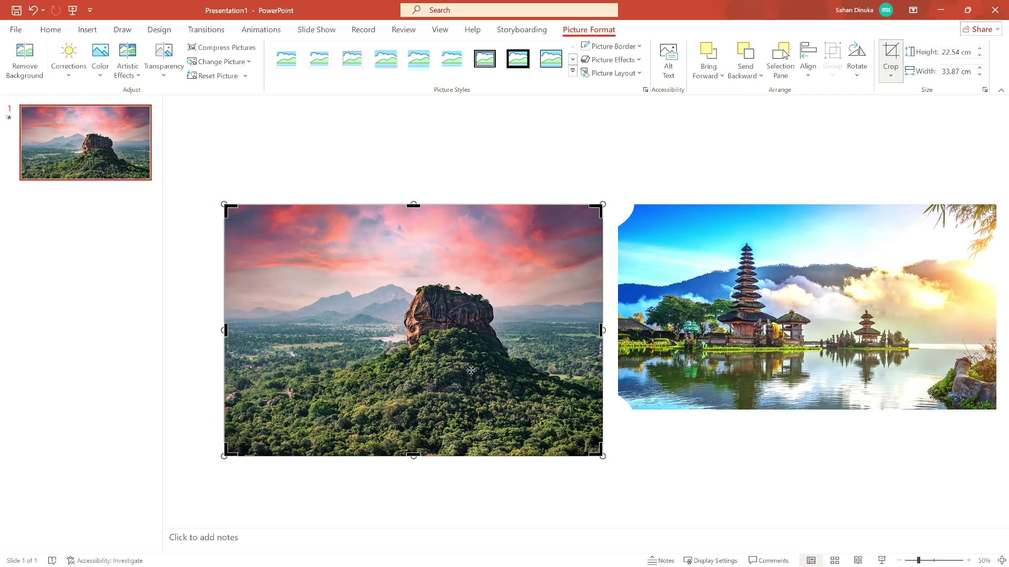
left_click_drag(414, 456, 415, 410)
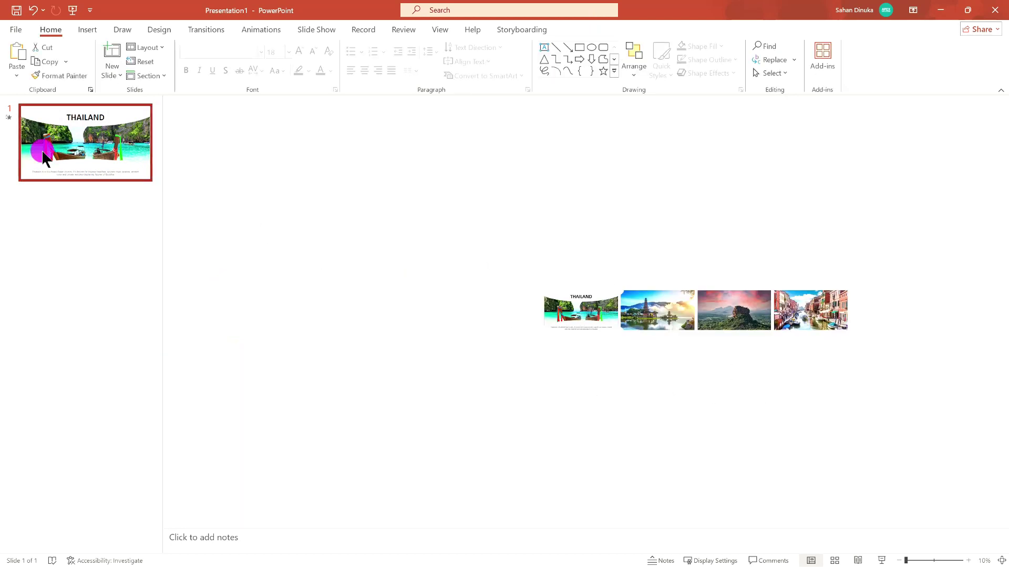
Duplicate the Thailand slide and shift all four pictures left on the copy until the lake temple picture fills the slide.
right_click(48, 155)
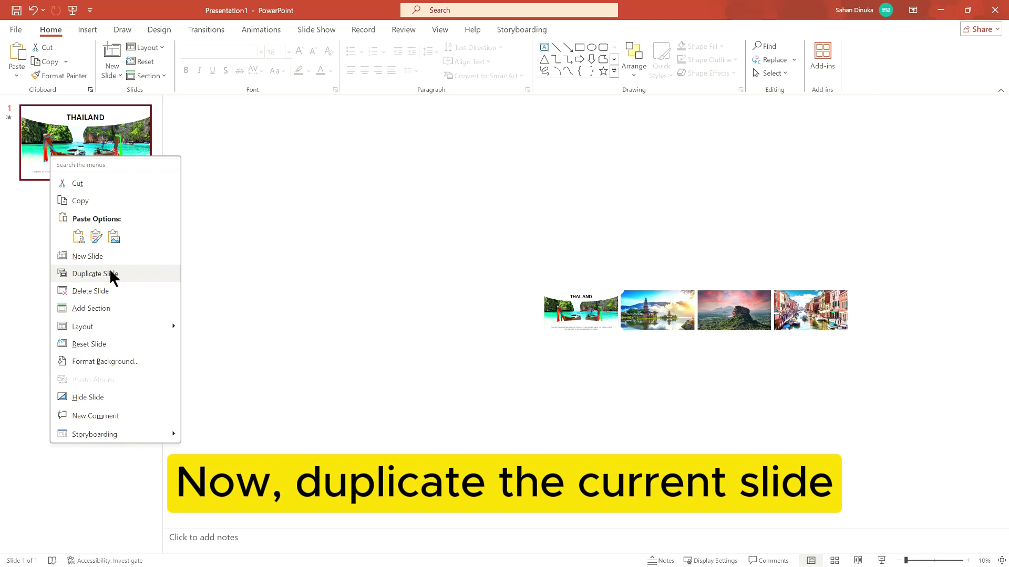
left_click(95, 274)
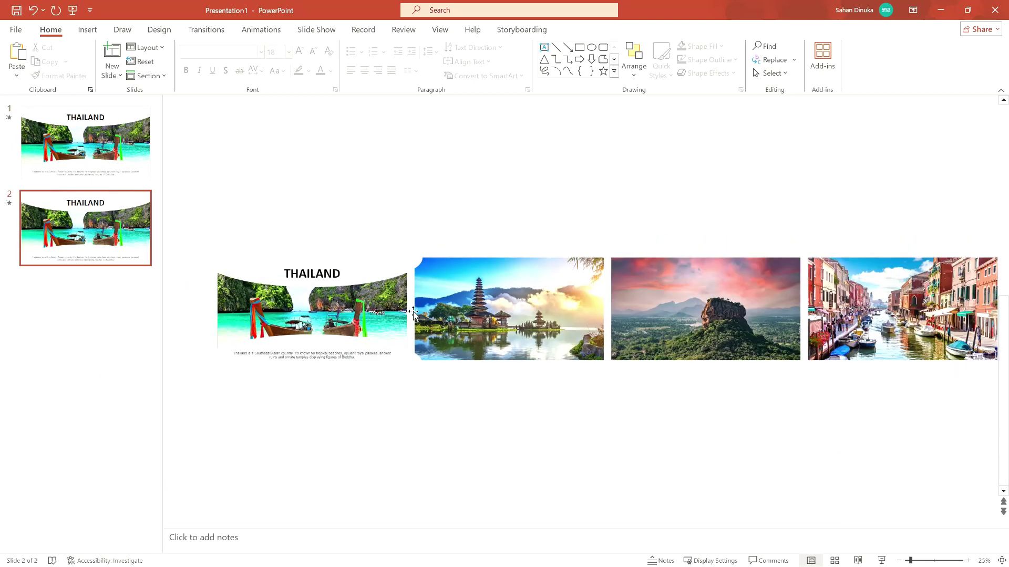
left_click(410, 315)
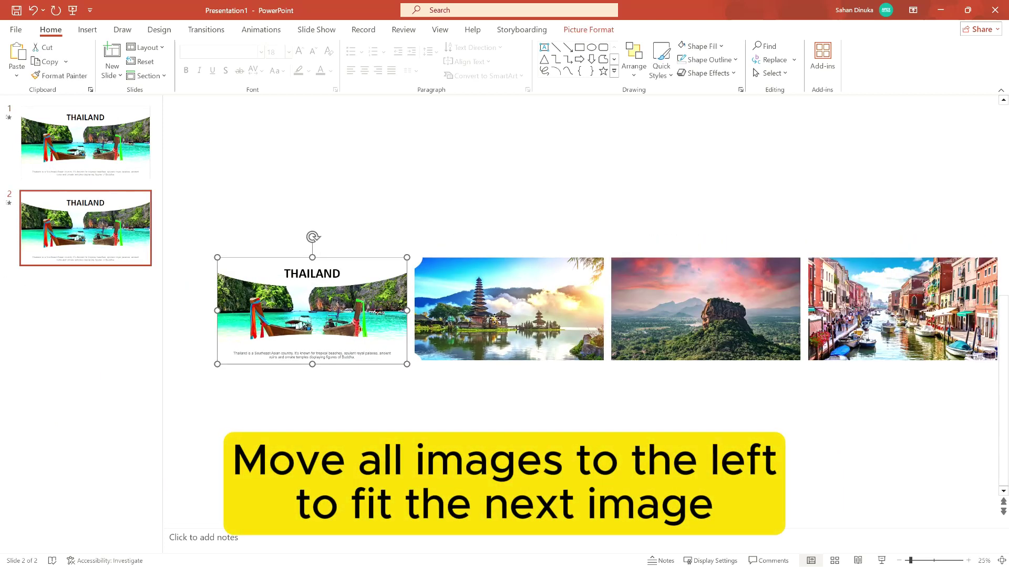
left_click(657, 318, "shift")
left_click(860, 310, "shift")
scroll(265, 332, "up", 3, "ctrl")
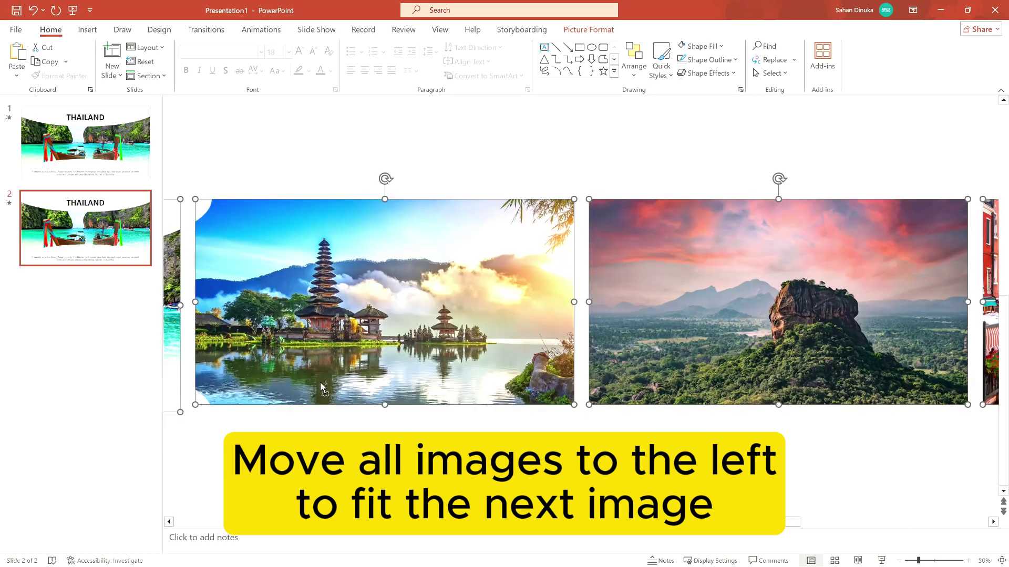
left_click(293, 522)
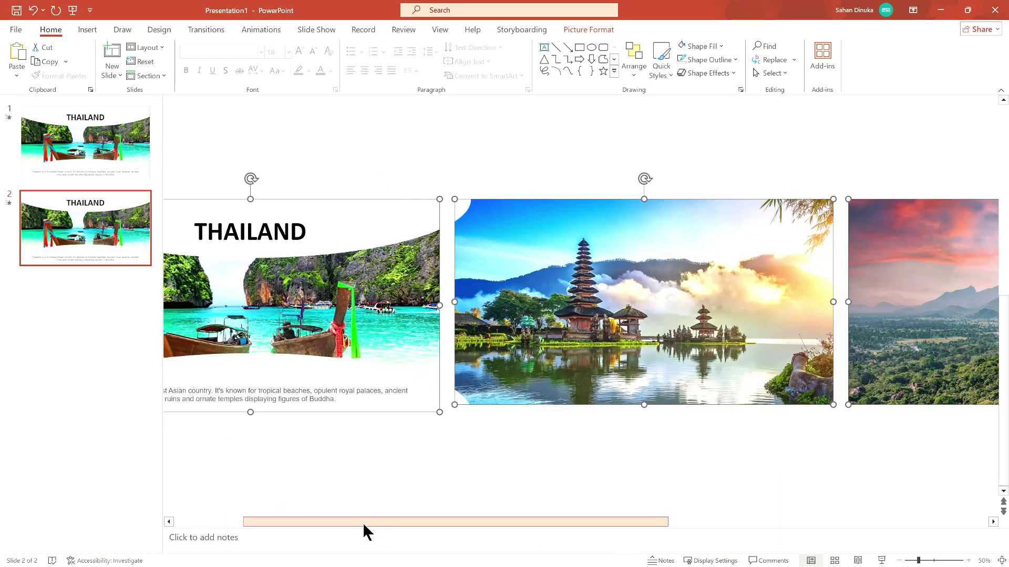
left_click_drag(362, 522, 292, 524)
left_click_drag(790, 291, 502, 295)
left_click_drag(625, 300, 520, 300)
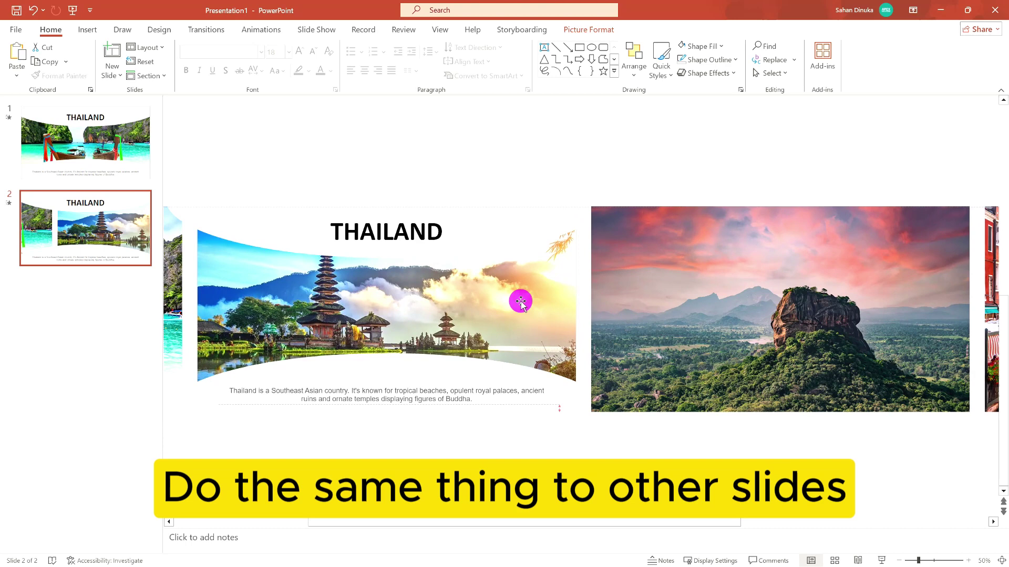
left_click(644, 441)
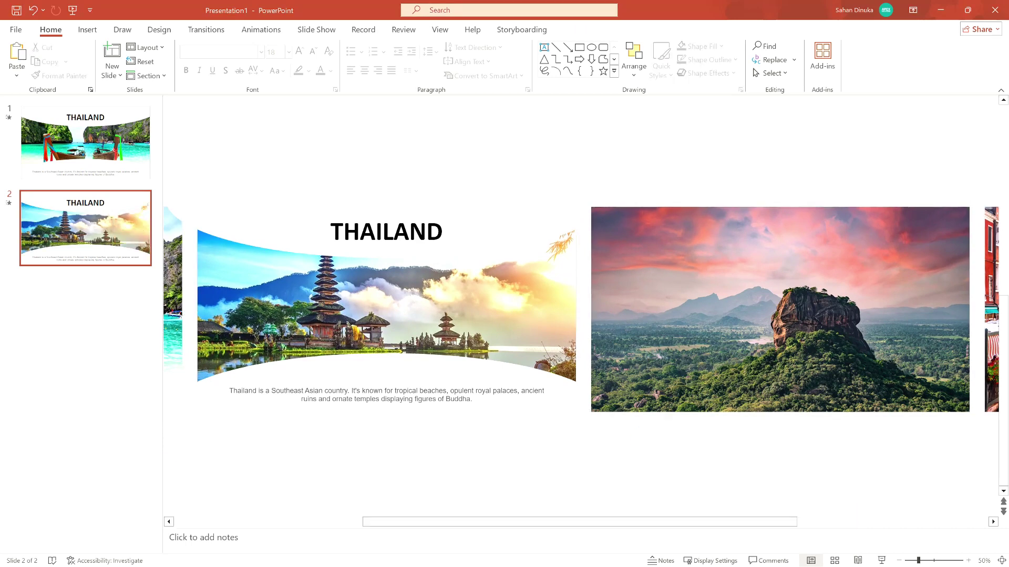
Replace the second slide's caption with the pasted description of Indonesia and change its title to INDONESIA.
triple_click(412, 390)
right_click(413, 391)
left_click(475, 140)
triple_click(378, 235)
type("INDONESIA")
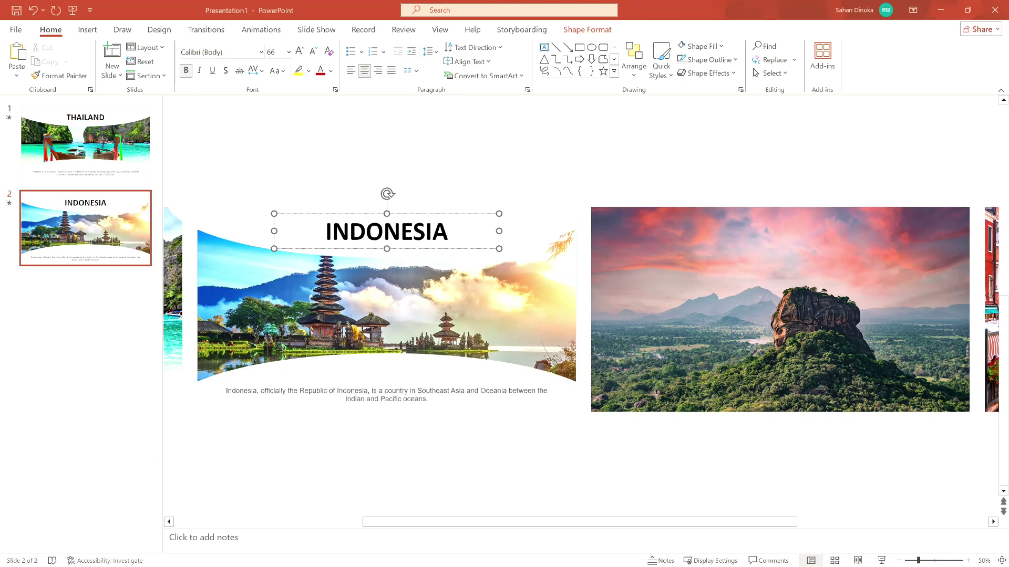
triple_click(386, 390)
Duplicate the Indonesia slide and change the copy's title to SRI LANKA and its caption to the pasted Sri Lanka description.
right_click(99, 234)
left_click(138, 334)
triple_click(367, 237)
type("SRI LANI")
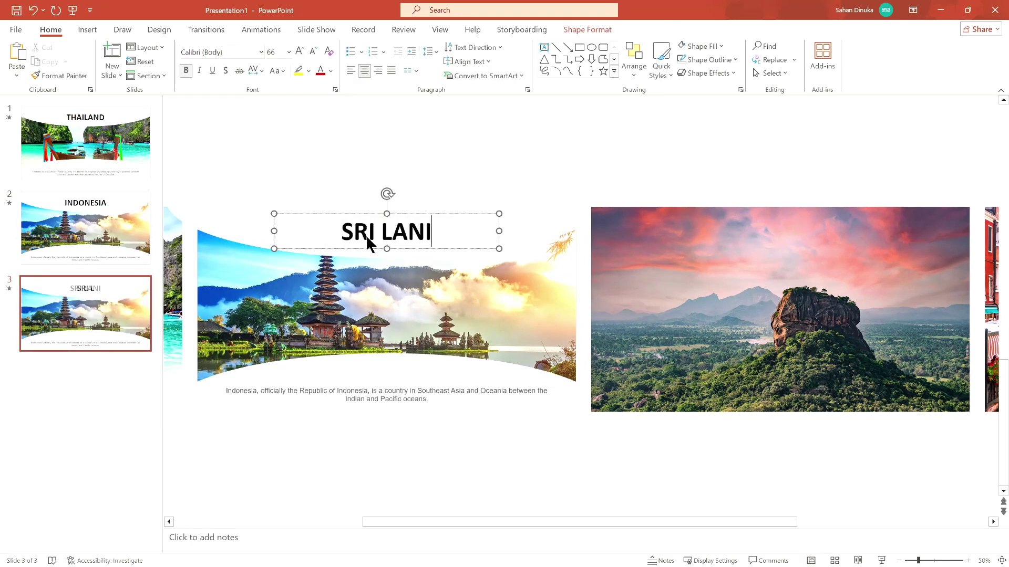
triple_click(355, 402)
right_click(355, 402)
left_click(418, 142)
Shift all four pictures left on the Sri Lanka slide until the rock fortress picture fills the slide behind the curved edges.
scroll(410, 440, "down", 2)
left_click(288, 310)
left_click(545, 310, "shift")
left_click(801, 310, "shift")
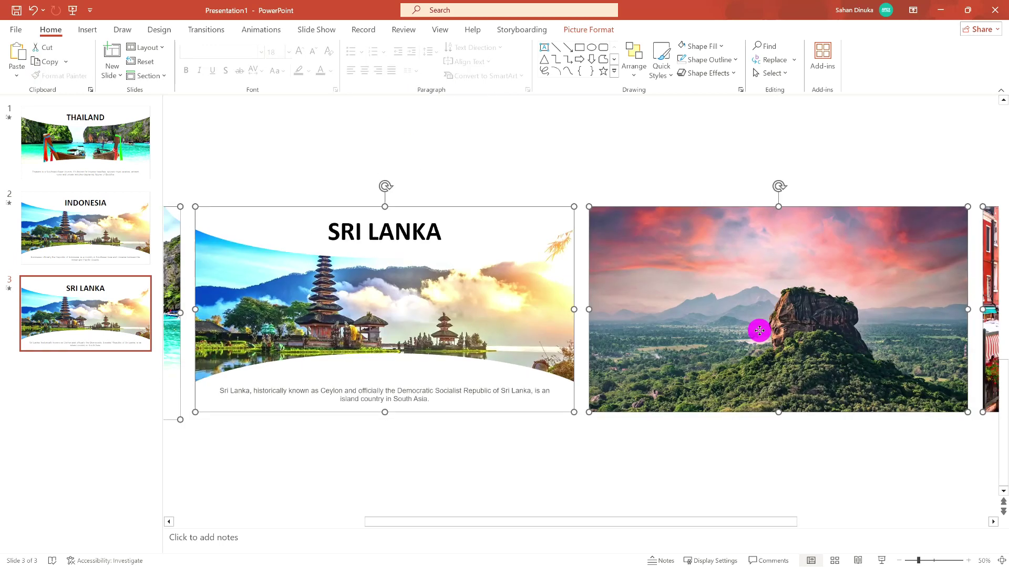
left_click_drag(761, 330, 427, 341)
right_click(533, 320)
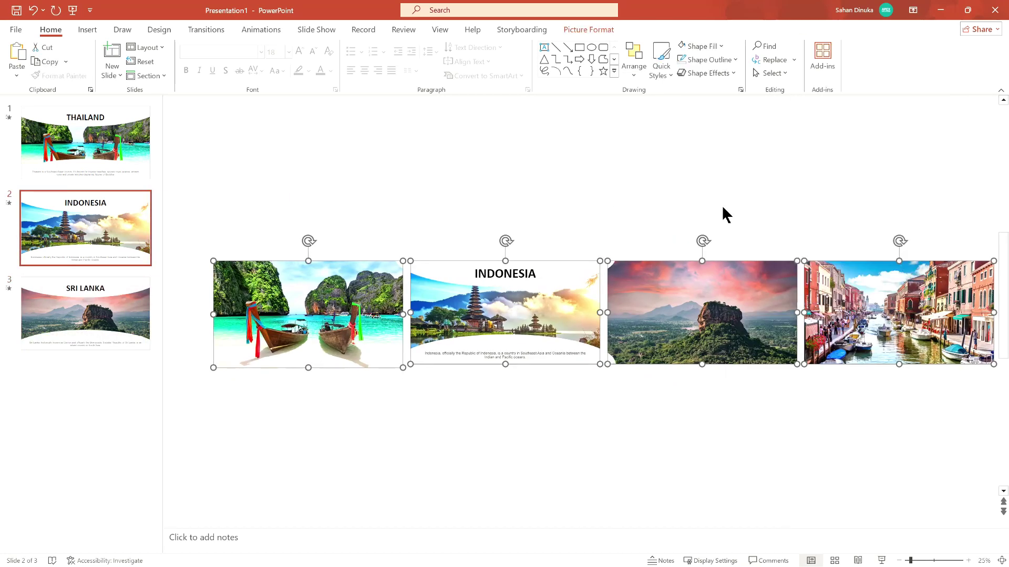
Duplicate the Sri Lanka slide and shift all four pictures left on the copy until the canal street picture fills the slide.
left_click(83, 292)
right_click(80, 320)
left_click(92, 153)
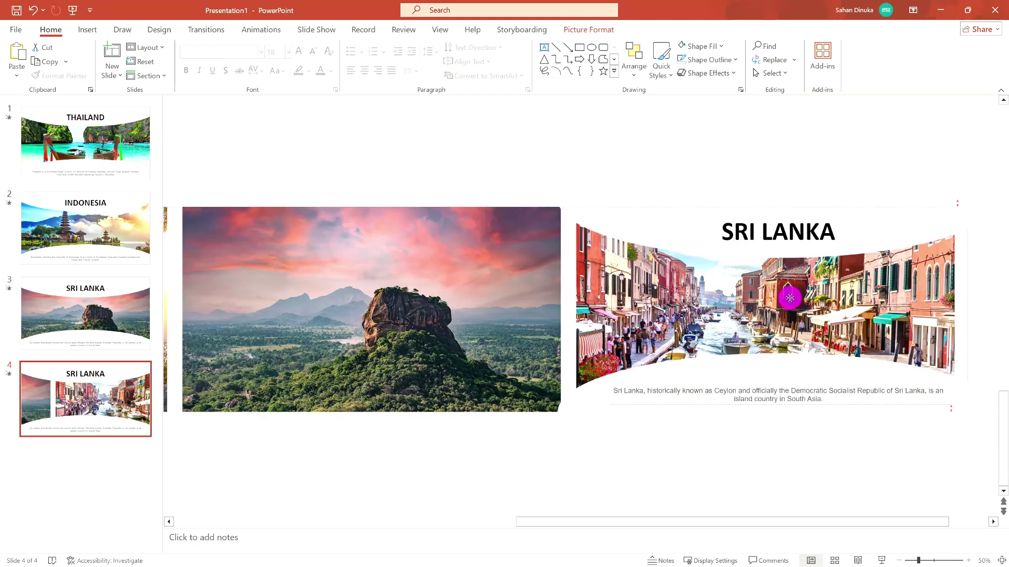
left_click_drag(788, 297, 801, 297)
left_click(571, 503)
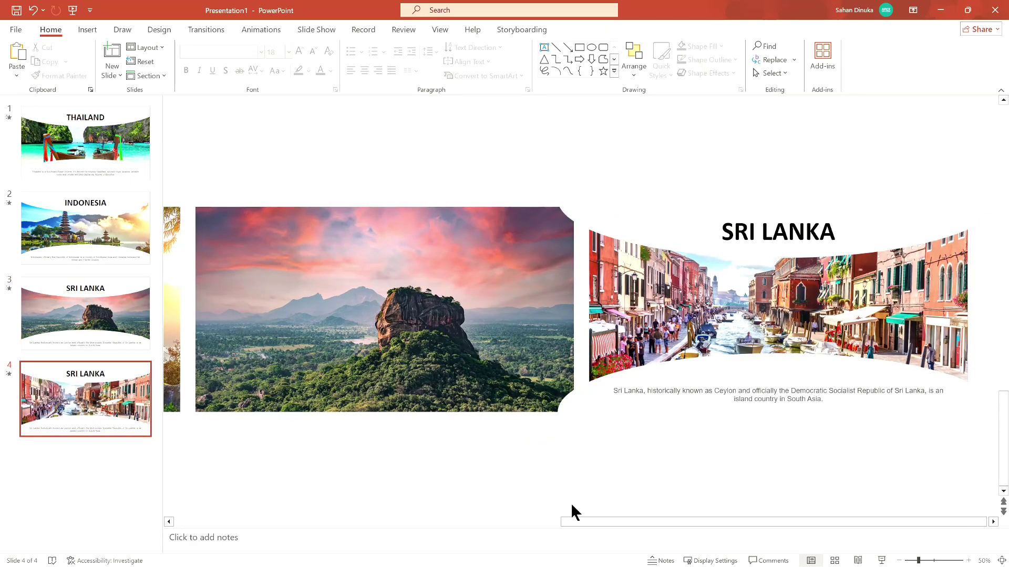
Change the fourth slide's title to ITALY and its caption to the description of Italy, and return to the first slide.
scroll(570, 503, "up", 3)
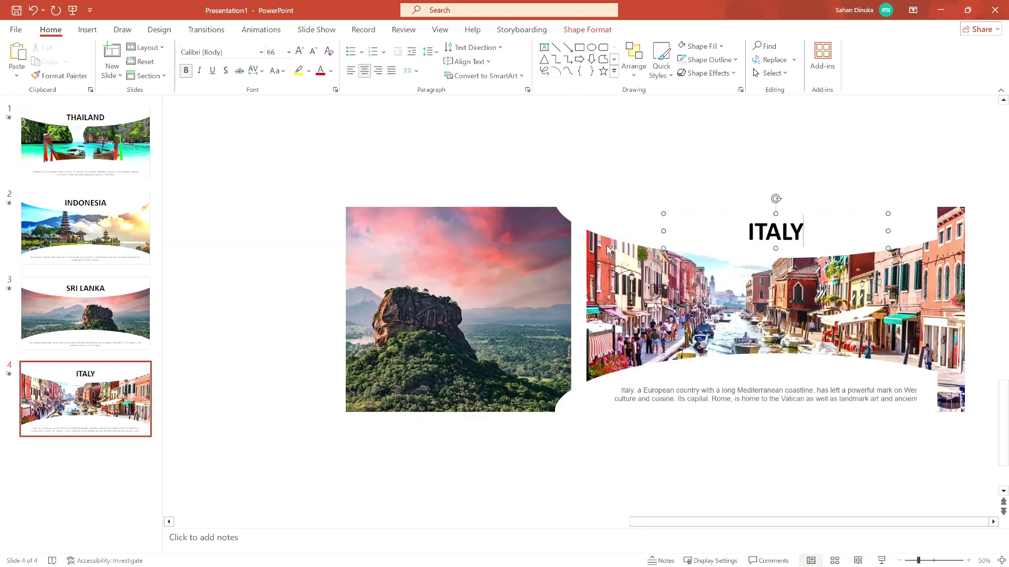
scroll(388, 172, "down", 2)
left_click(118, 153)
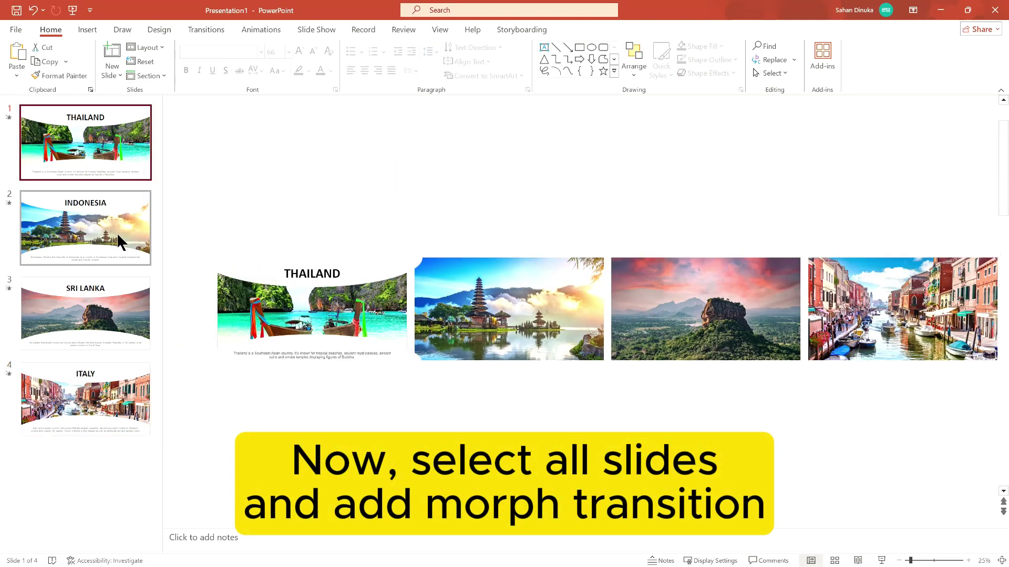